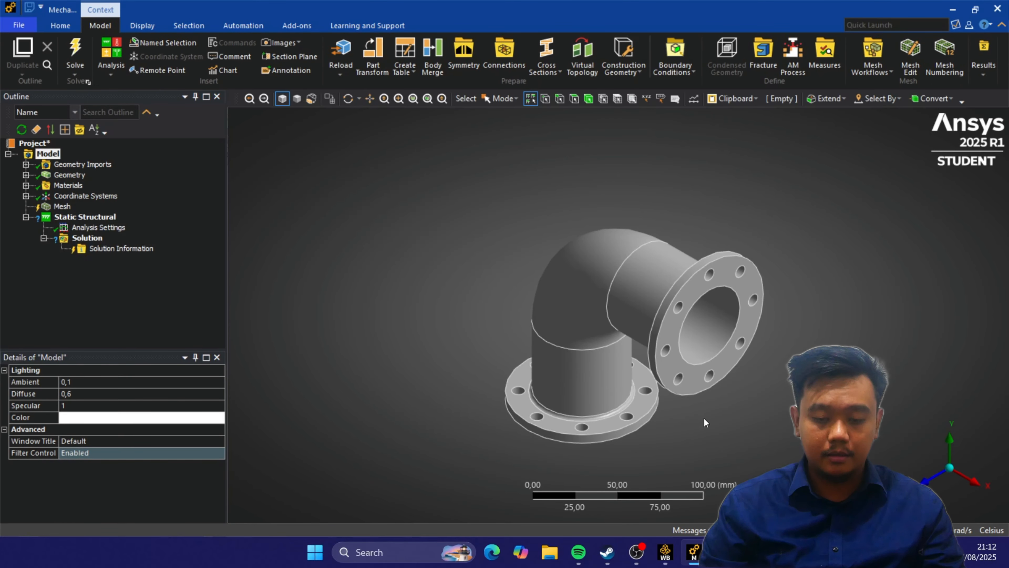
Switch to Workbench and open the Model of the Static Structural system in Mechanical.
left_click(665, 552)
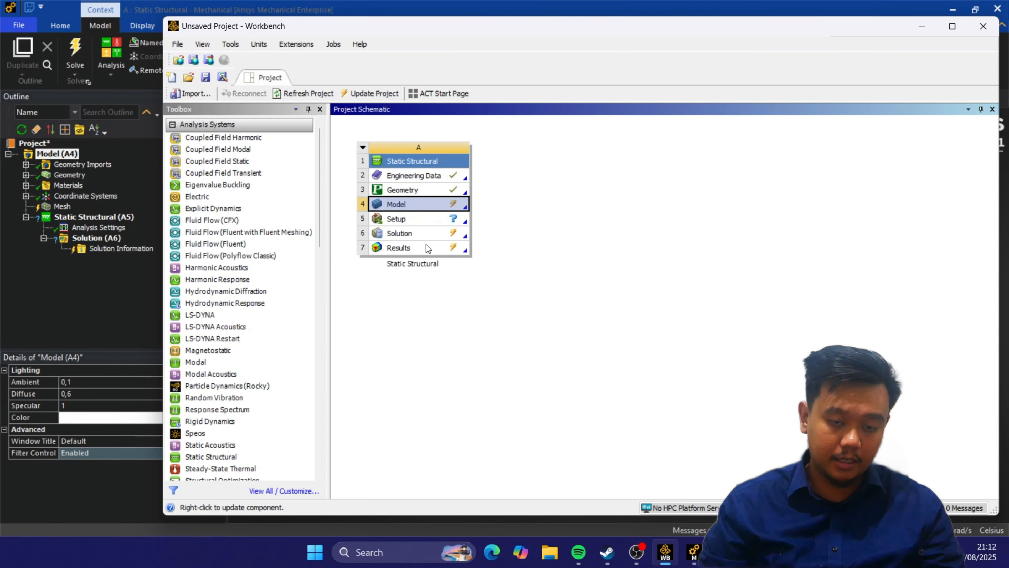
double_click(430, 210)
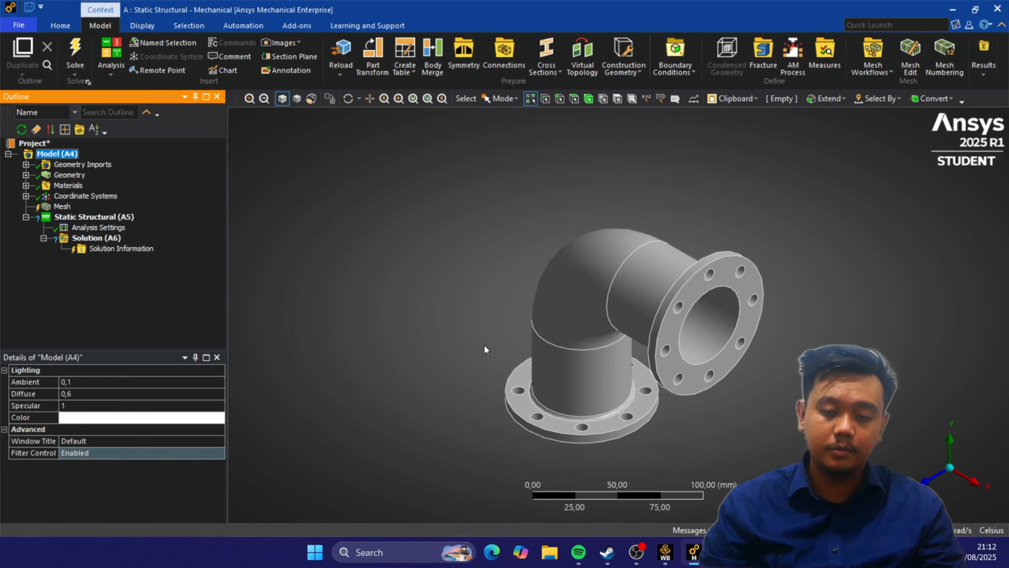
left_click(711, 453)
middle_click_drag(711, 453, 587, 330)
scroll(588, 330, "up", 2)
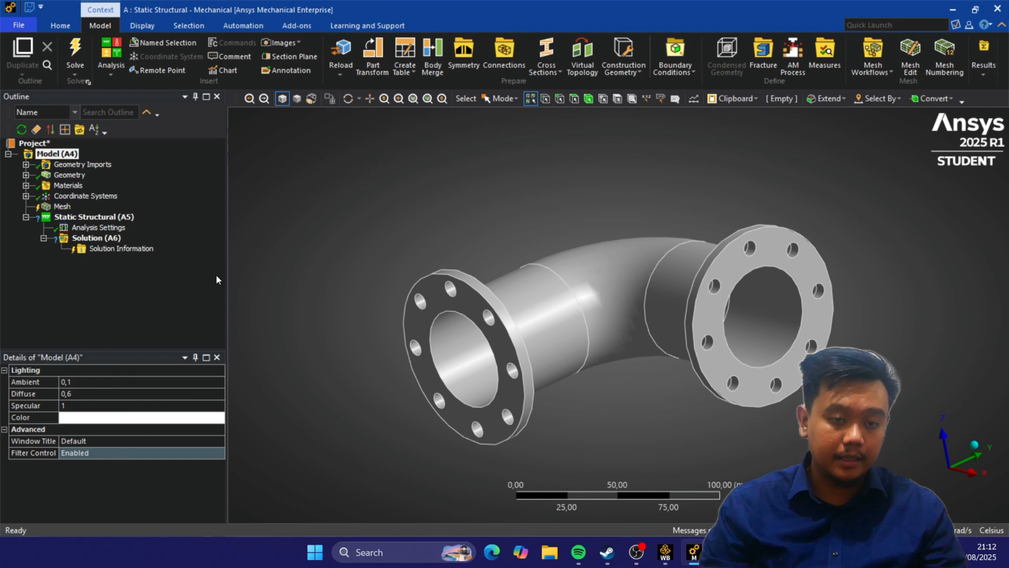
Generate the mesh of the flanged pipe elbow with the default mesh settings.
left_click(61, 207)
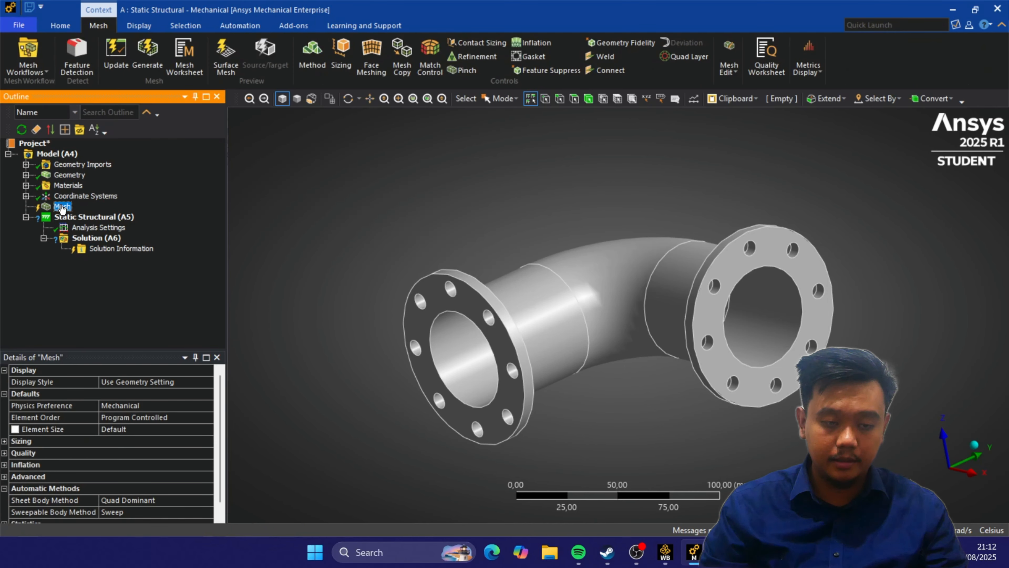
left_click(121, 63)
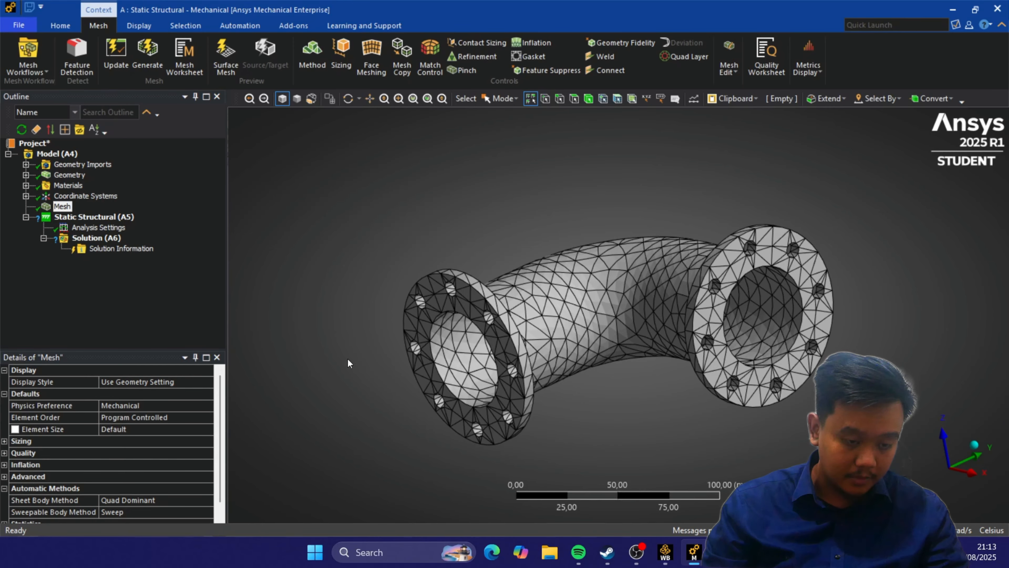
middle_click_drag(696, 398, 679, 442)
Set the mesh element size to 5 mm and regenerate the mesh.
left_click(5, 440)
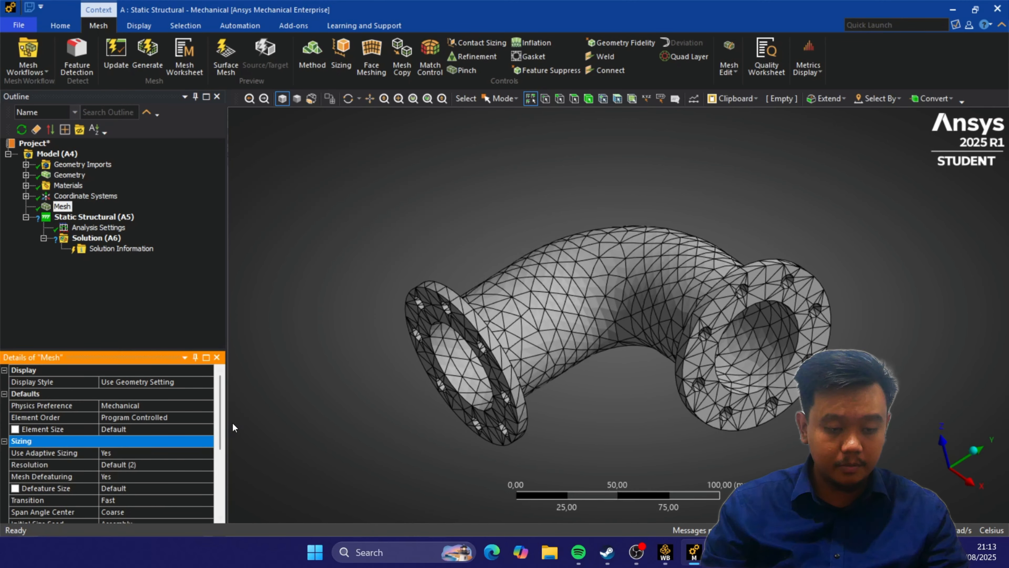
scroll(219, 415, "down", 1)
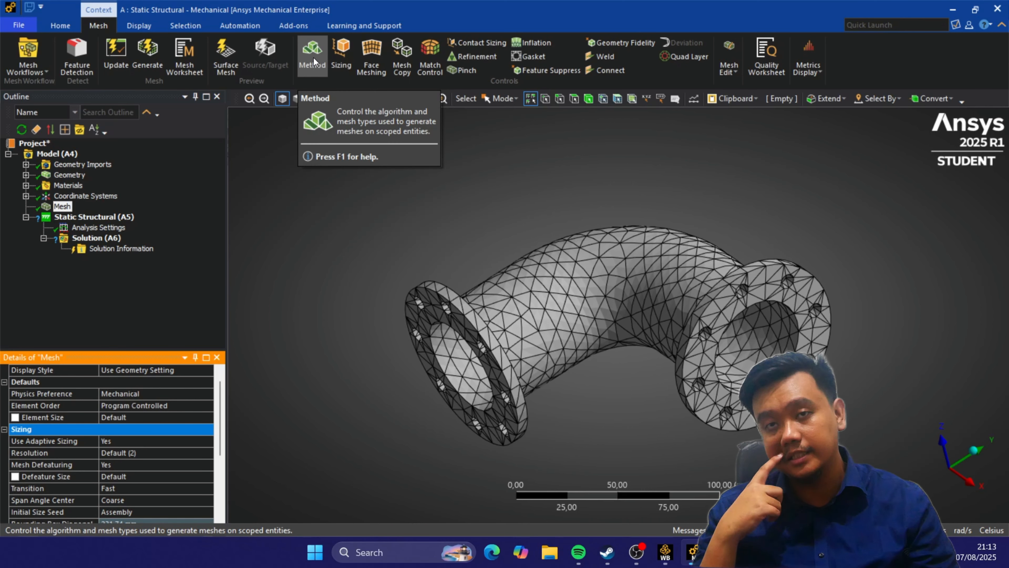
left_click(155, 417)
type("5")
key("Return")
left_click(147, 55)
middle_click_drag(645, 373, 624, 373)
Apply a Fixed Support to all eight bolt-hole faces of the elbow's left-hand flange.
scroll(624, 373, "down", 3)
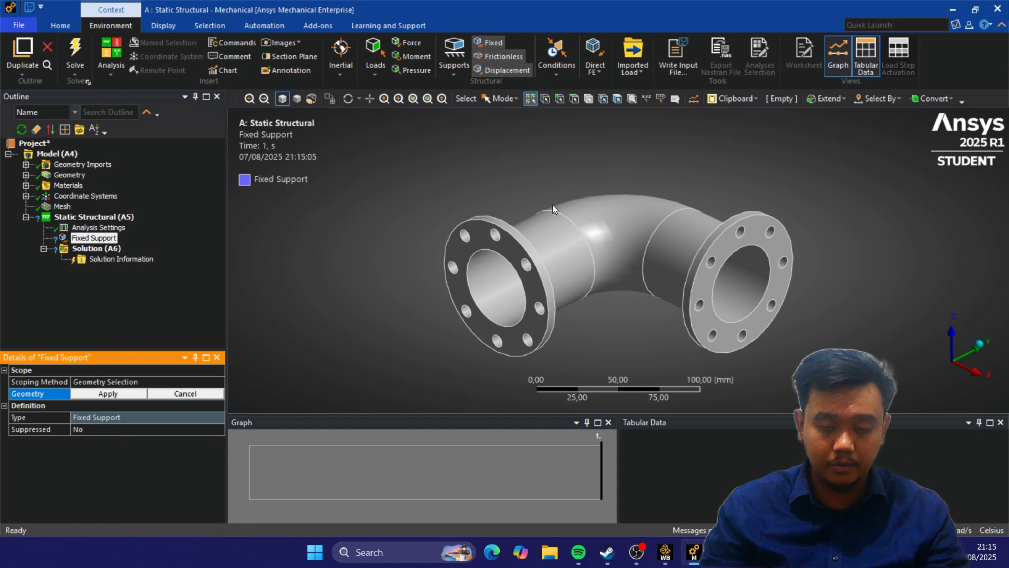
scroll(517, 369, "up", 3)
scroll(514, 375, "up", 2)
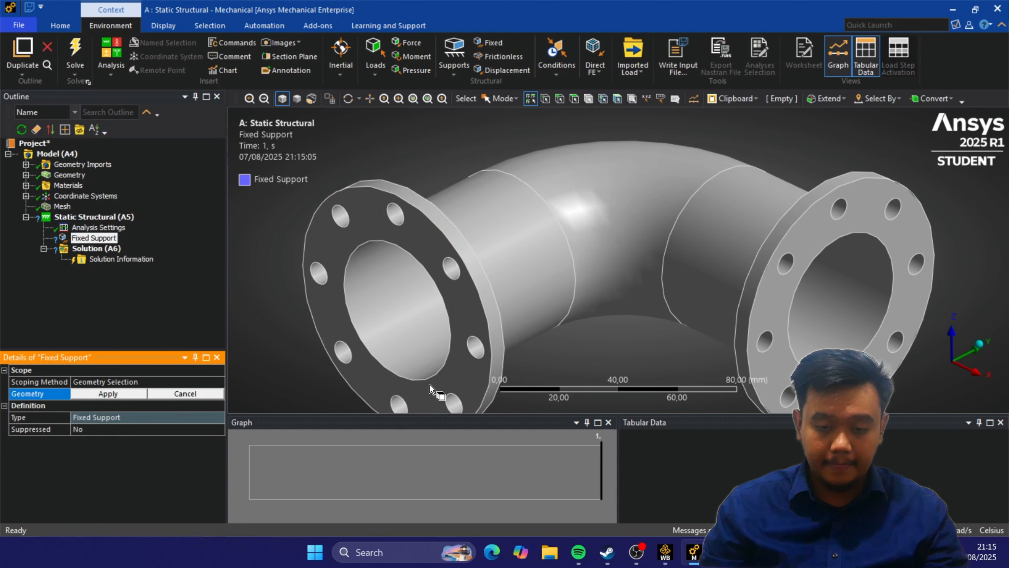
left_click(399, 403)
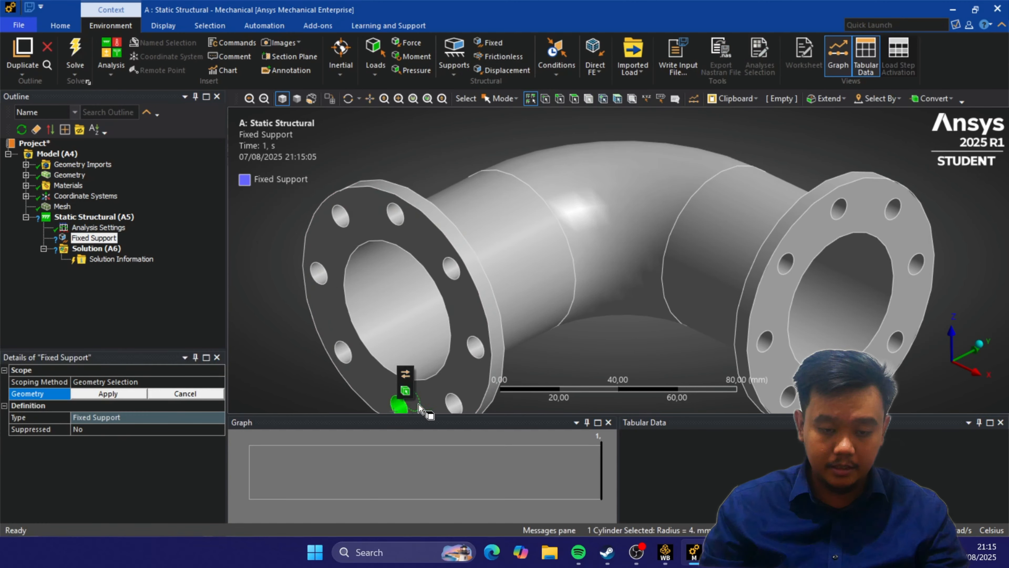
left_click(452, 403, "ctrl")
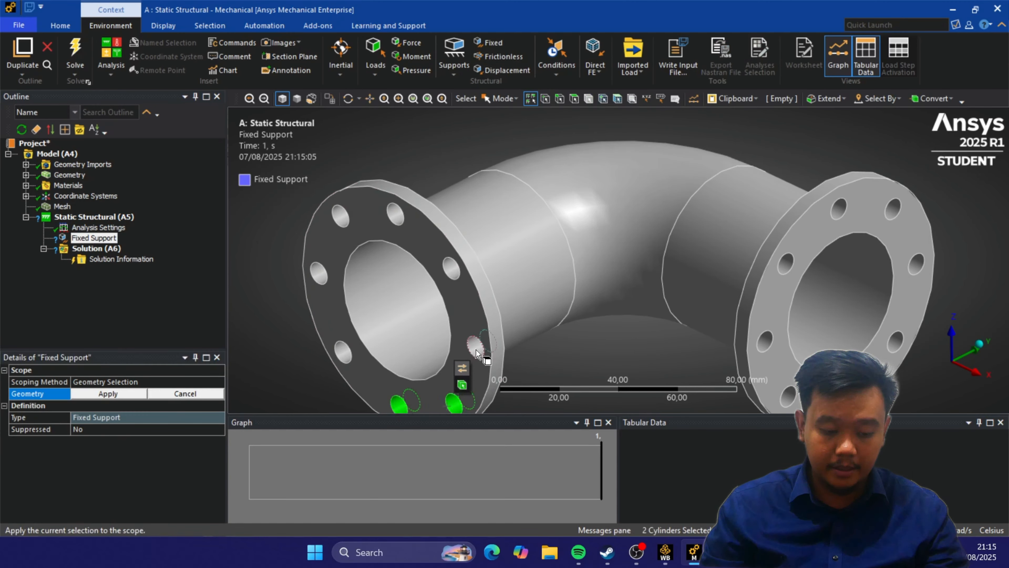
left_click(451, 267)
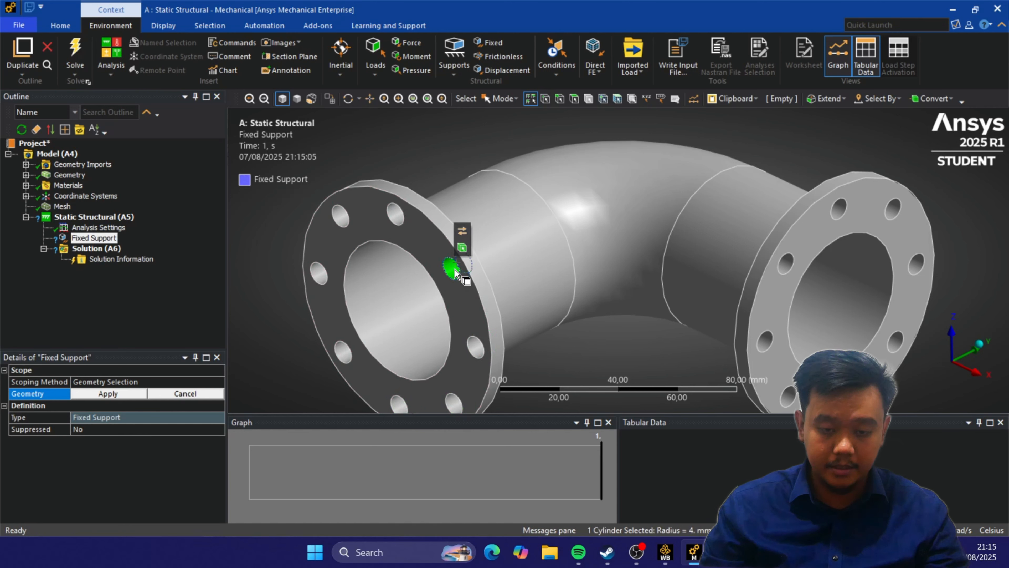
left_click(399, 404, "ctrl")
left_click(454, 404, "ctrl")
left_click(473, 349, "ctrl")
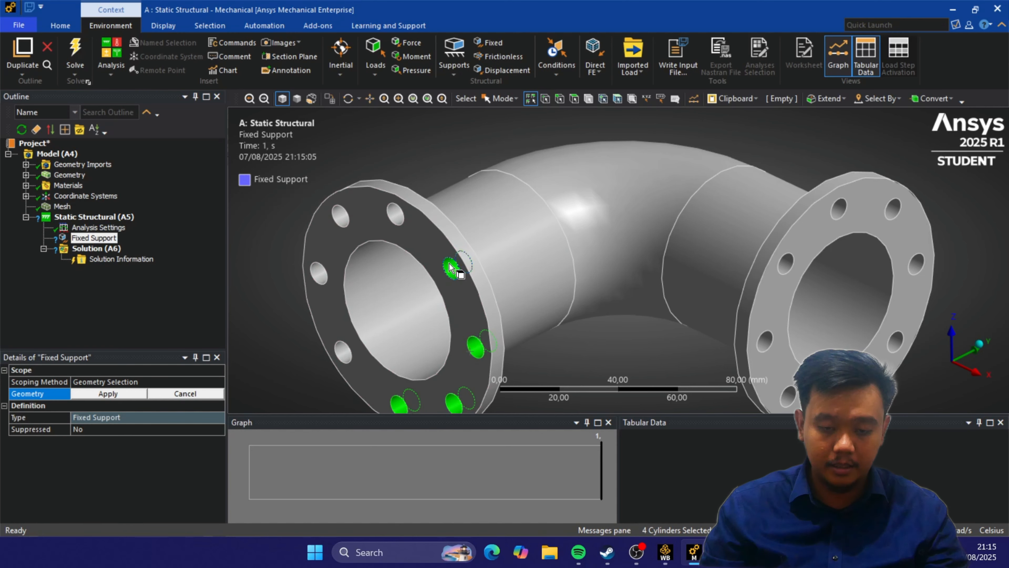
left_click(396, 214, "ctrl")
left_click(342, 217, "ctrl")
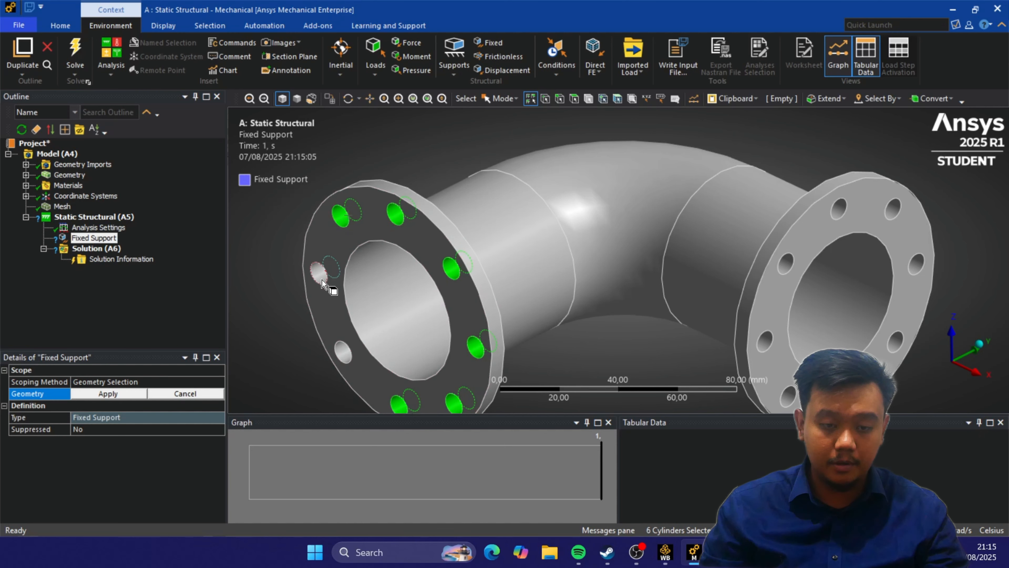
left_click(319, 274, "ctrl")
left_click(343, 351, "ctrl")
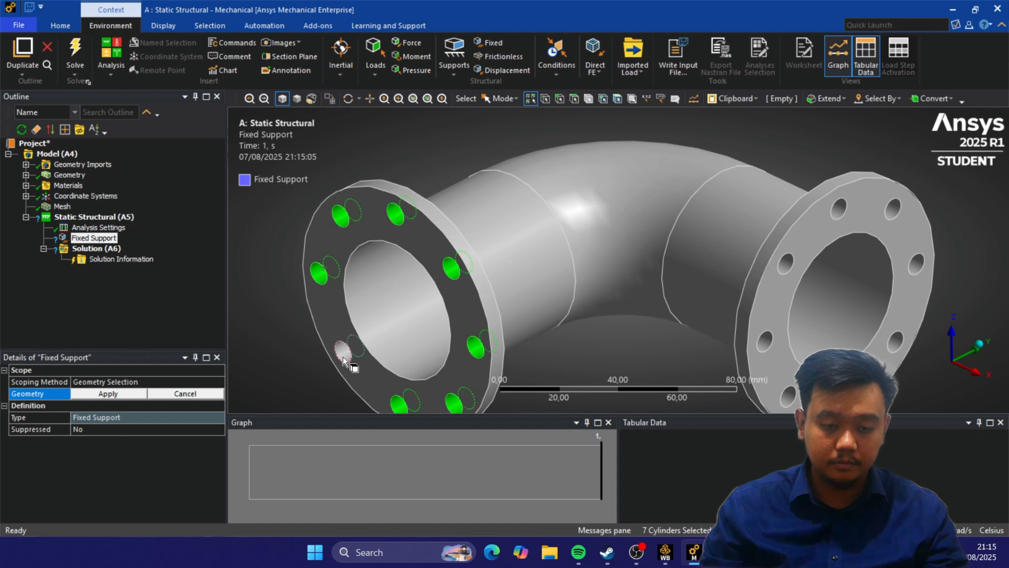
left_click(114, 396)
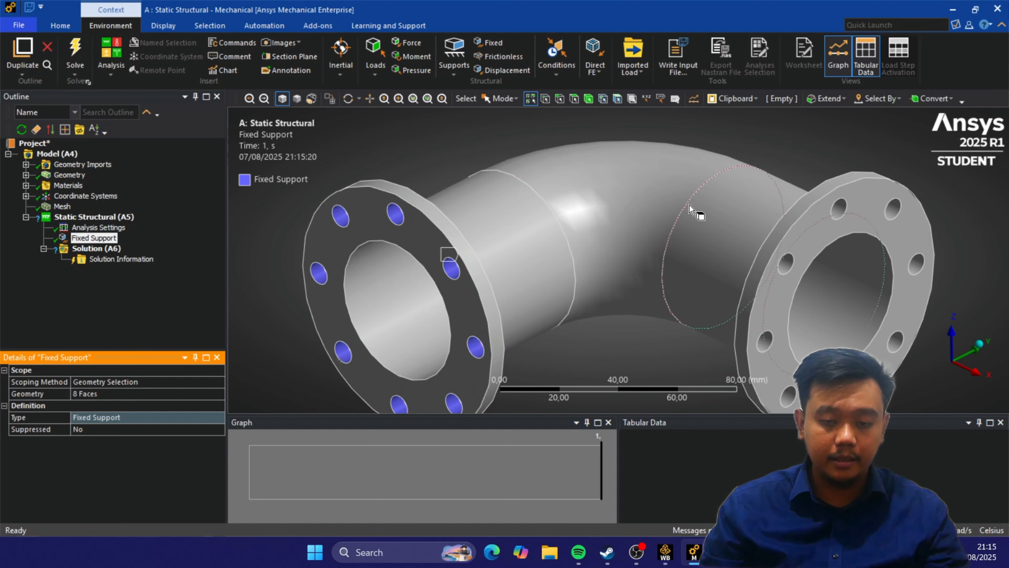
scroll(557, 324, "down", 1)
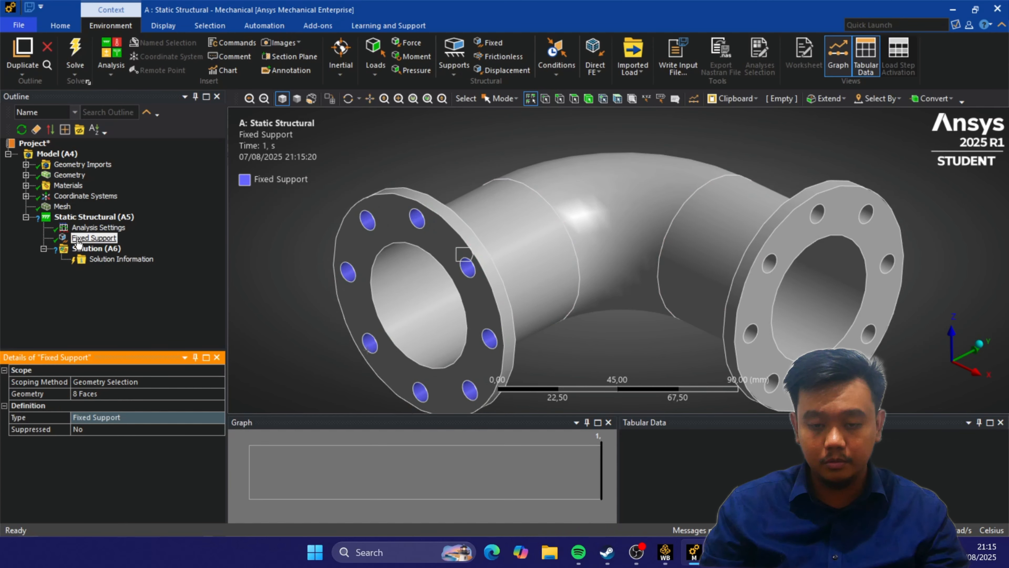
left_click(84, 239)
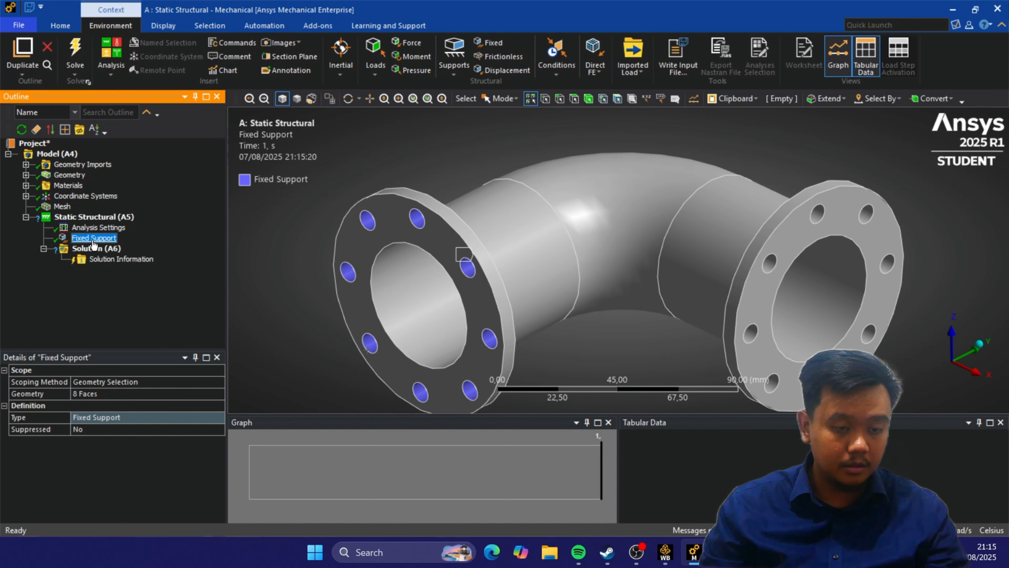
Add a Force load scoped to all eight bolt-hole faces of the elbow's right-hand flange.
scroll(478, 195, "down", 1)
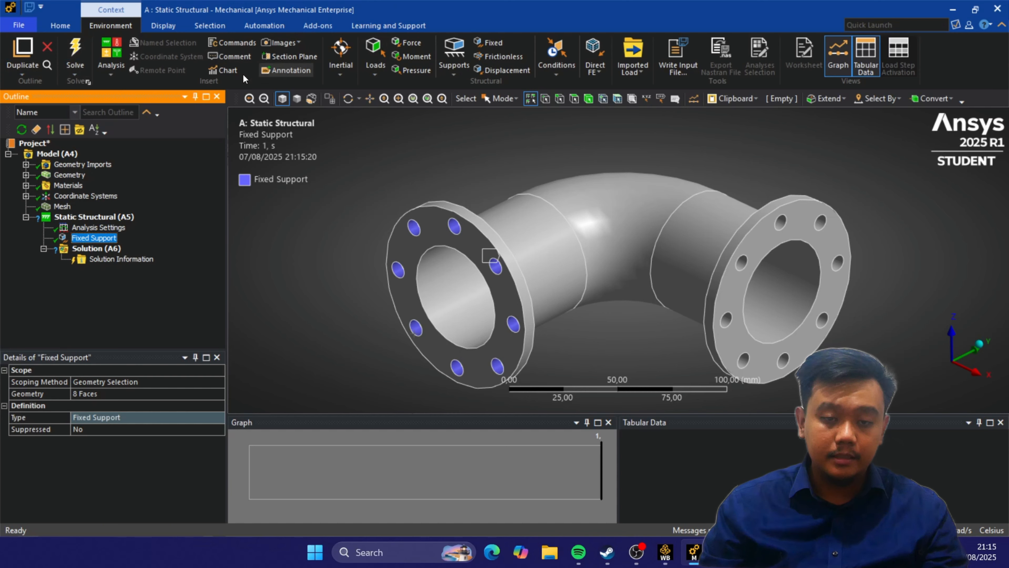
left_click(410, 44)
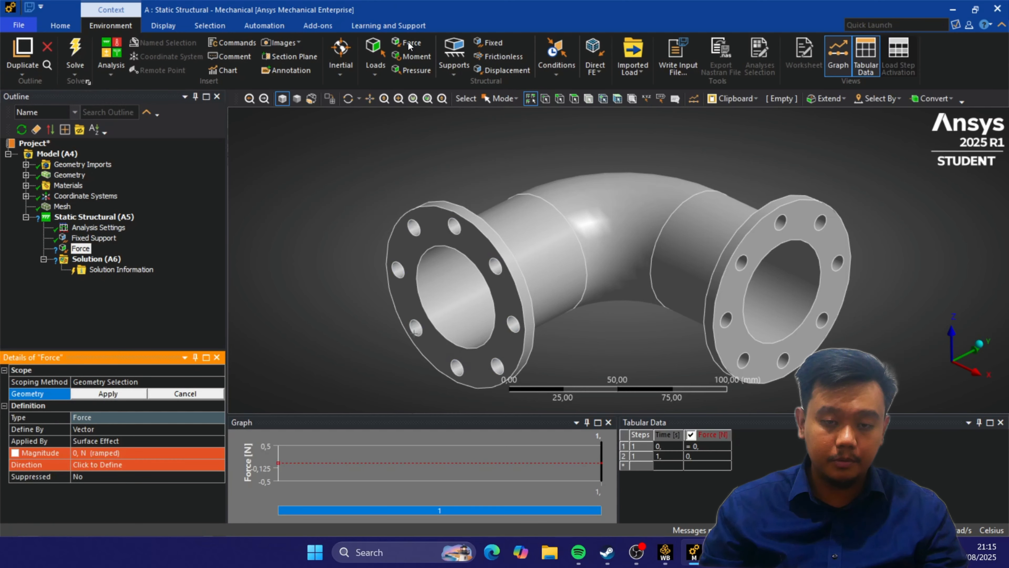
left_click(745, 359)
left_click(783, 360, "ctrl")
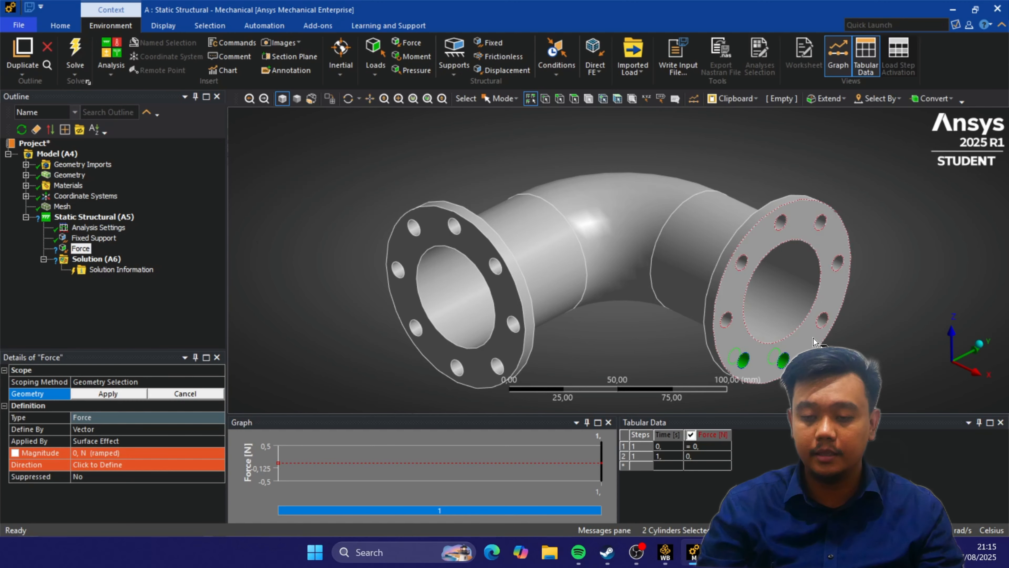
left_click(822, 319, "ctrl")
left_click(838, 262, "ctrl")
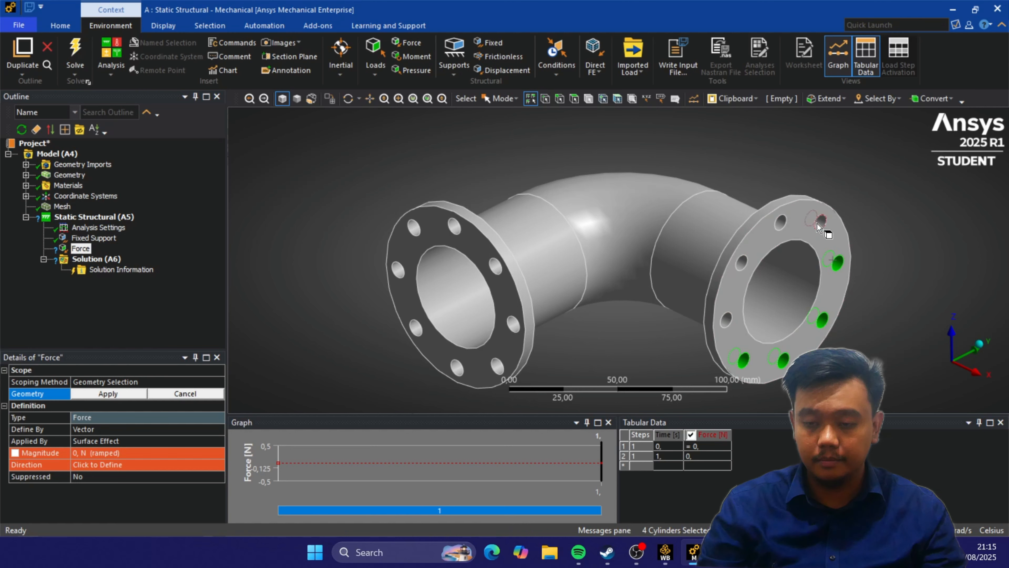
left_click(819, 221, "ctrl")
left_click(781, 221, "ctrl")
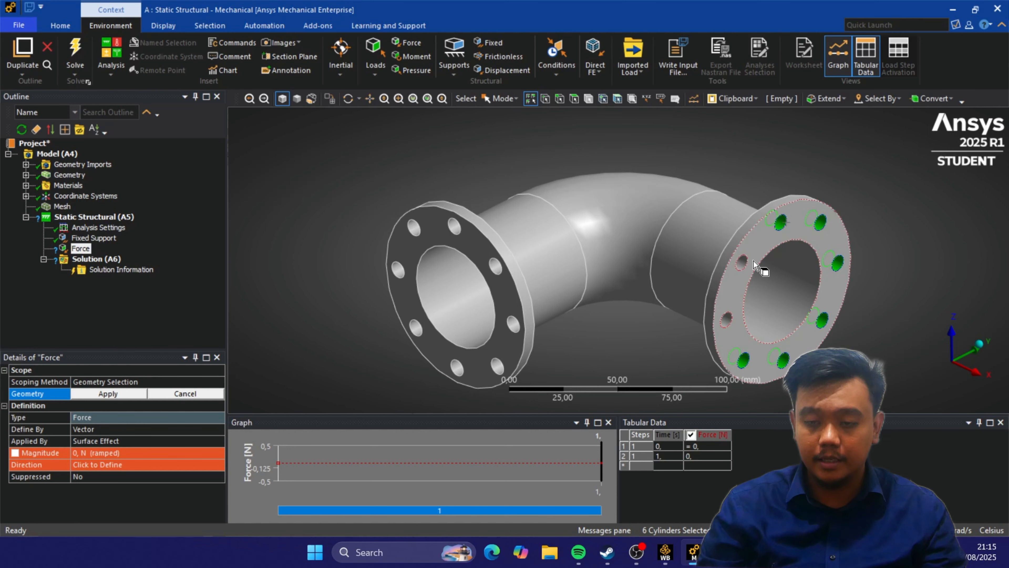
left_click(742, 262, "ctrl")
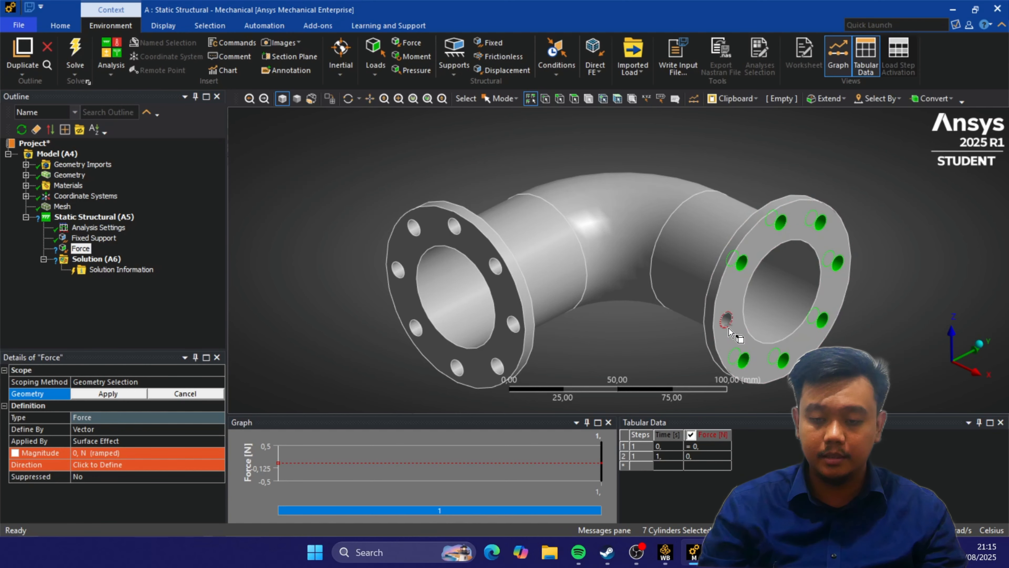
scroll(743, 347, "down", 2)
scroll(742, 347, "up", 4)
left_click(759, 339, "ctrl")
scroll(759, 340, "up", 2)
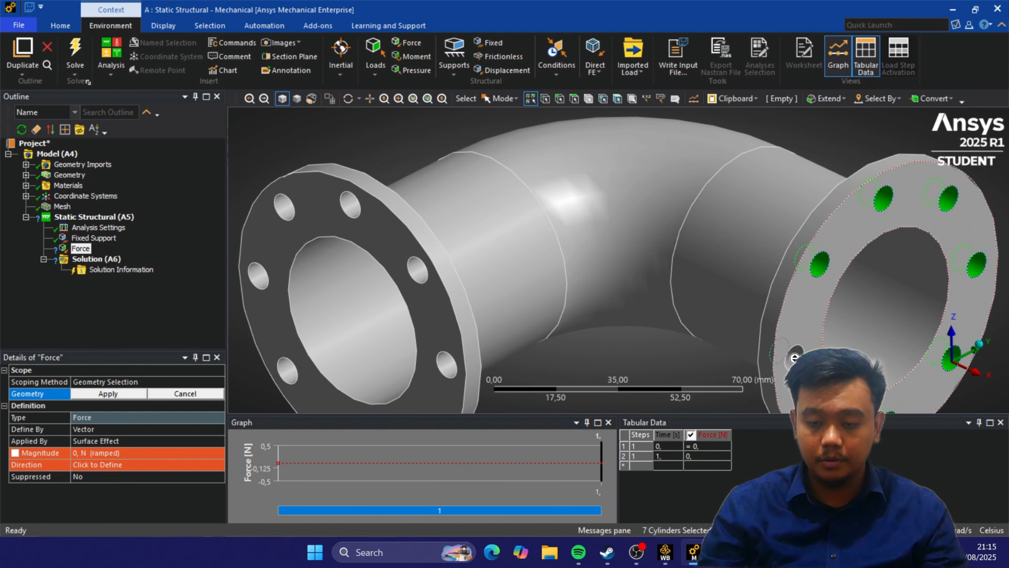
scroll(344, 196, "down", 3)
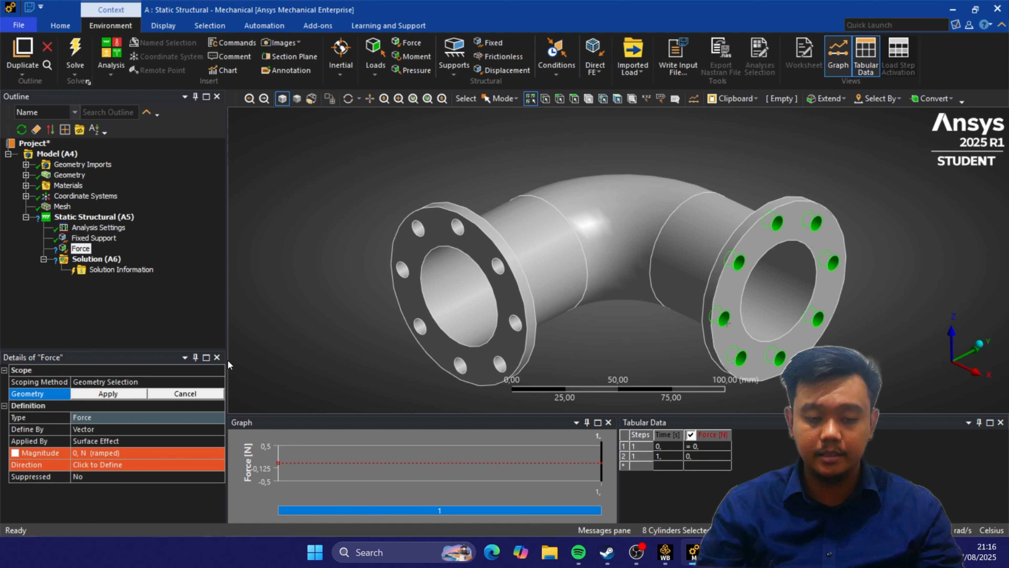
left_click(112, 393)
left_click(109, 393)
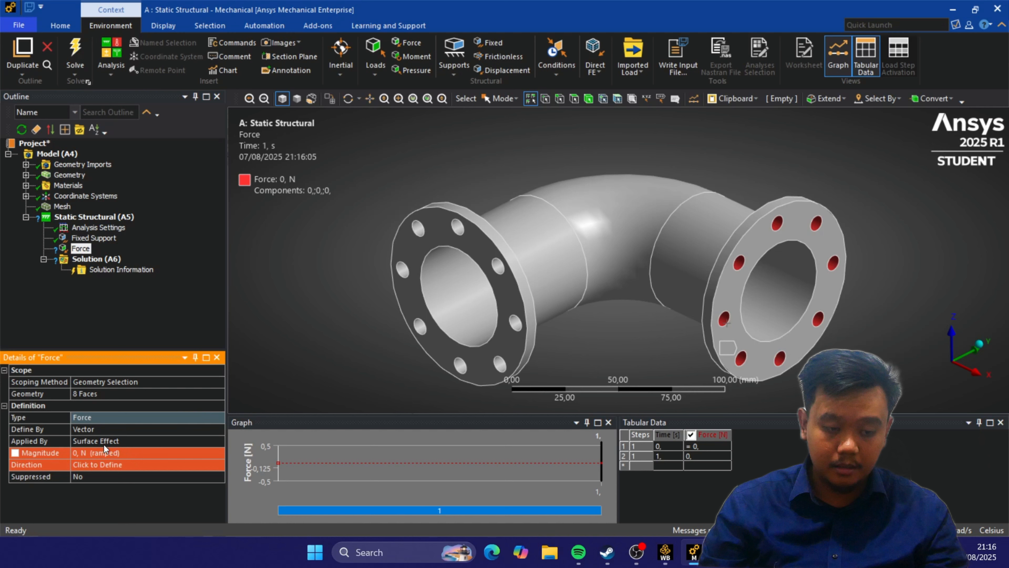
Define the force by Components and set its Y component to 1000 N.
left_click(127, 429)
left_click(217, 430)
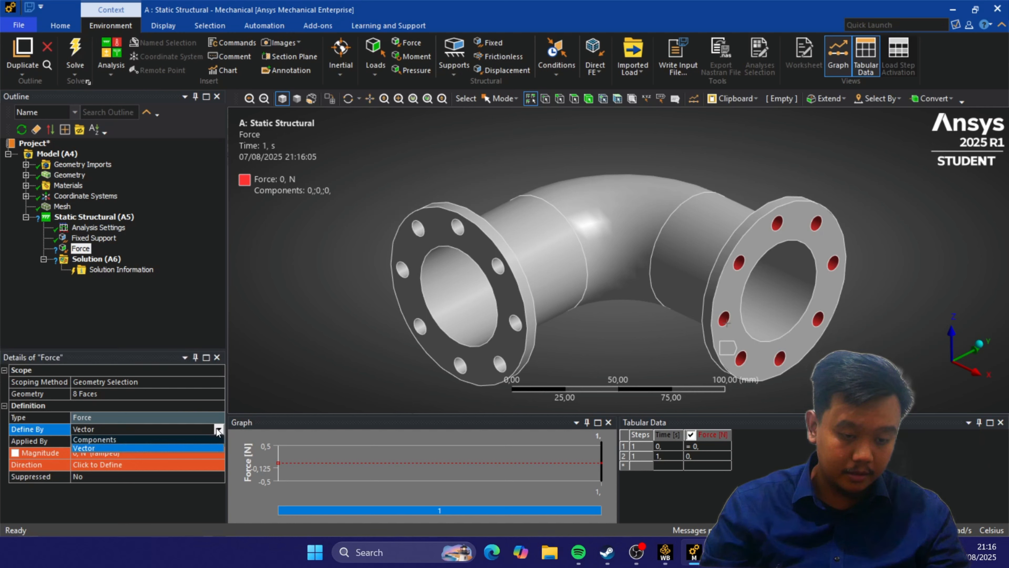
left_click(133, 439)
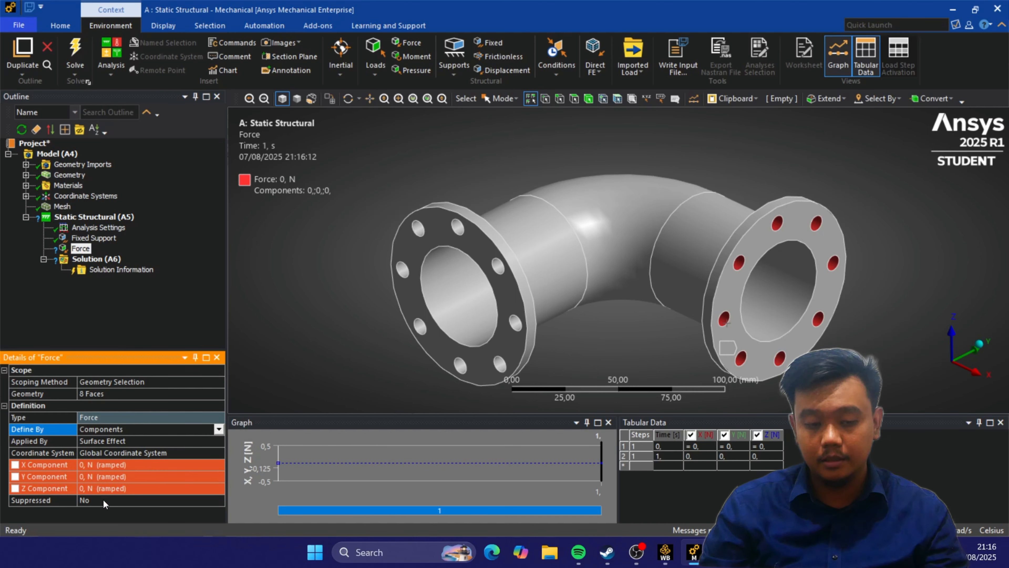
left_click(97, 477)
type("1000")
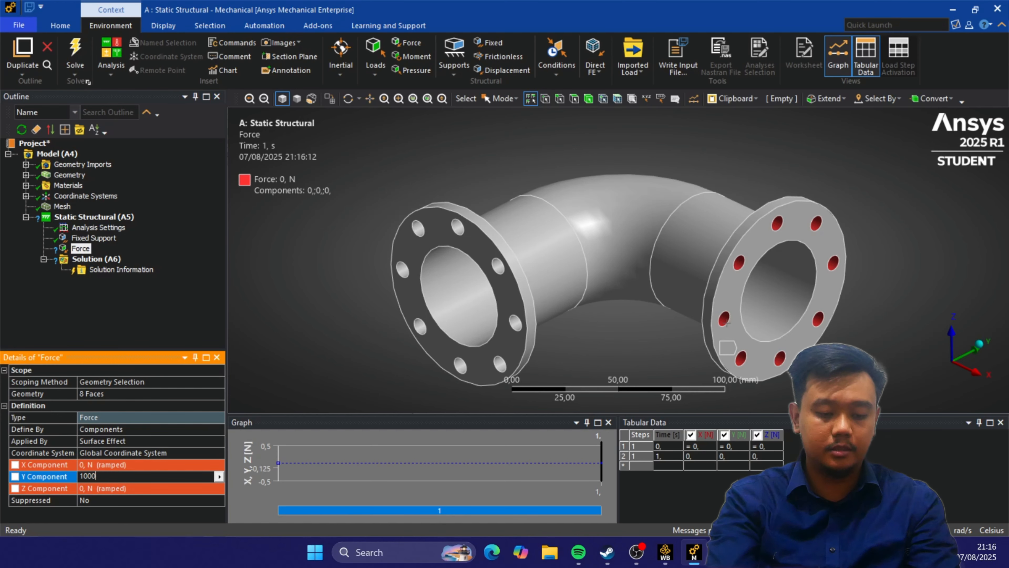
key("Return")
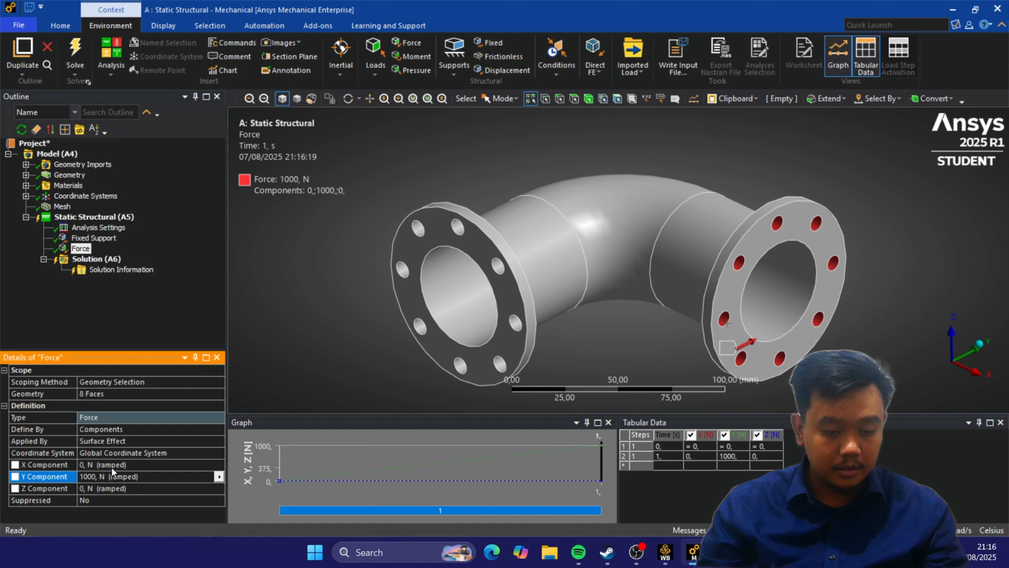
Set the force's X component to -300 N.
left_click(124, 463)
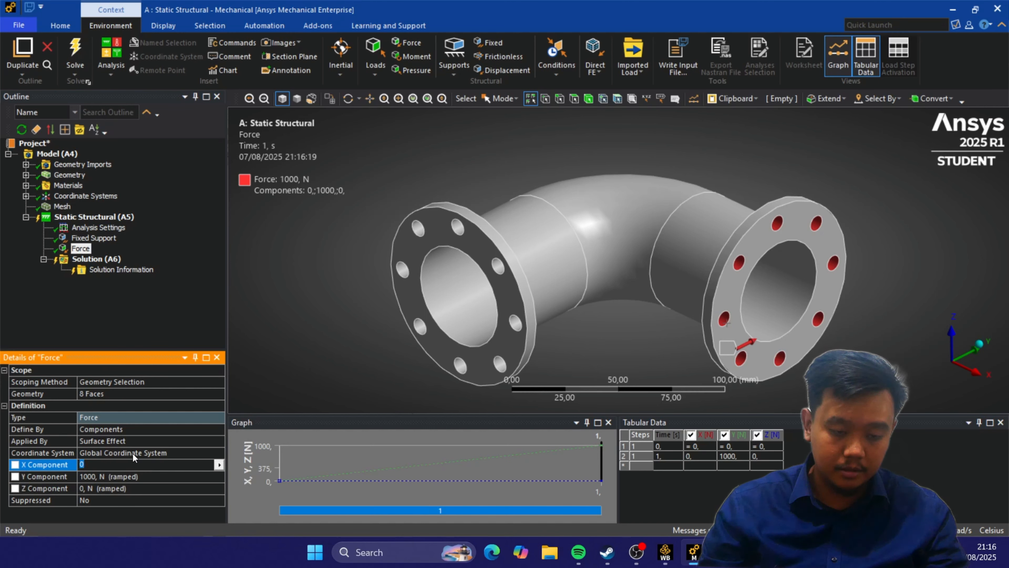
type("-3")
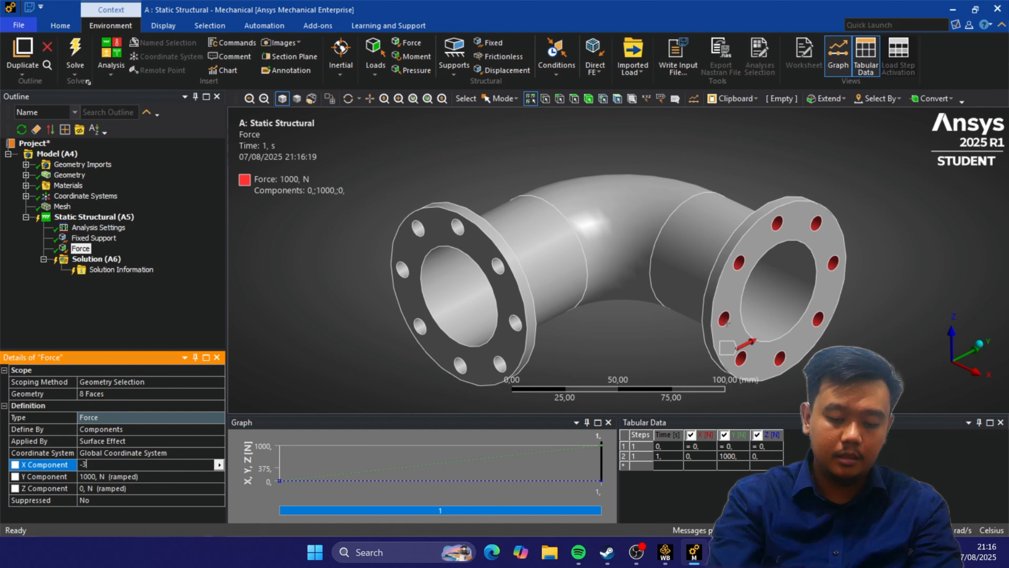
type("00")
key("Return")
middle_click_drag(596, 318, 596, 292)
Add a Pressure load to the static structural analysis and set its magnitude to 0,1 MPa.
left_click(412, 70)
middle_click_drag(744, 322, 277, 461)
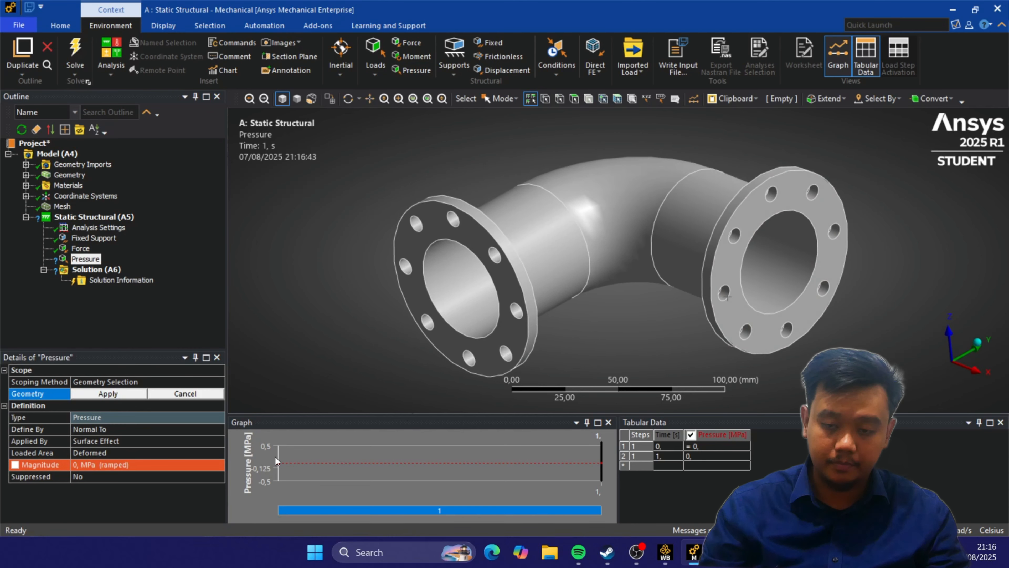
left_click(75, 464)
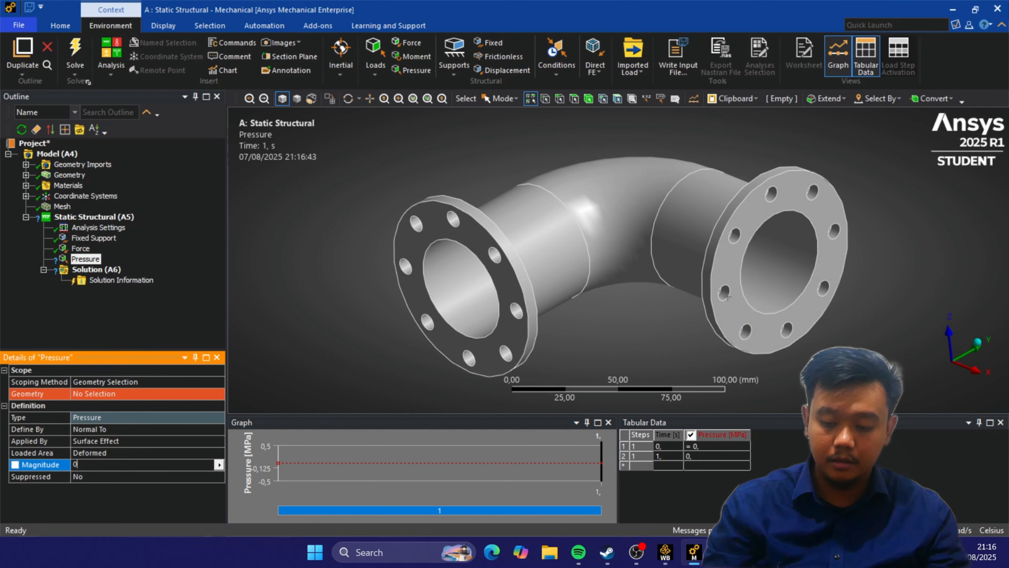
type(",1")
key("Return")
Scope the pressure to the elbow's inner bore faces from one flange opening to the other.
middle_click_drag(596, 298, 568, 295)
left_click(665, 551)
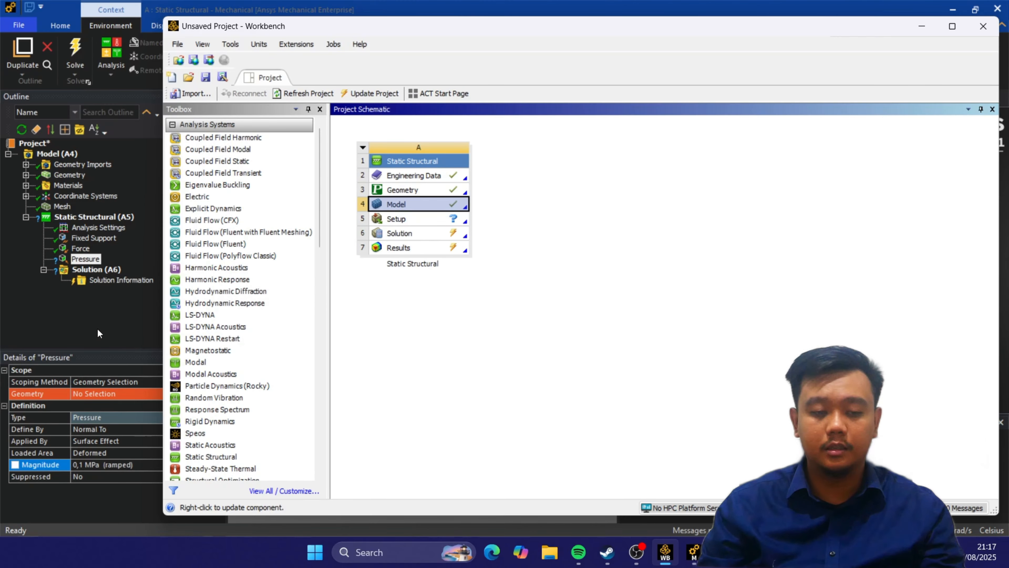
left_click(113, 323)
left_click(742, 275)
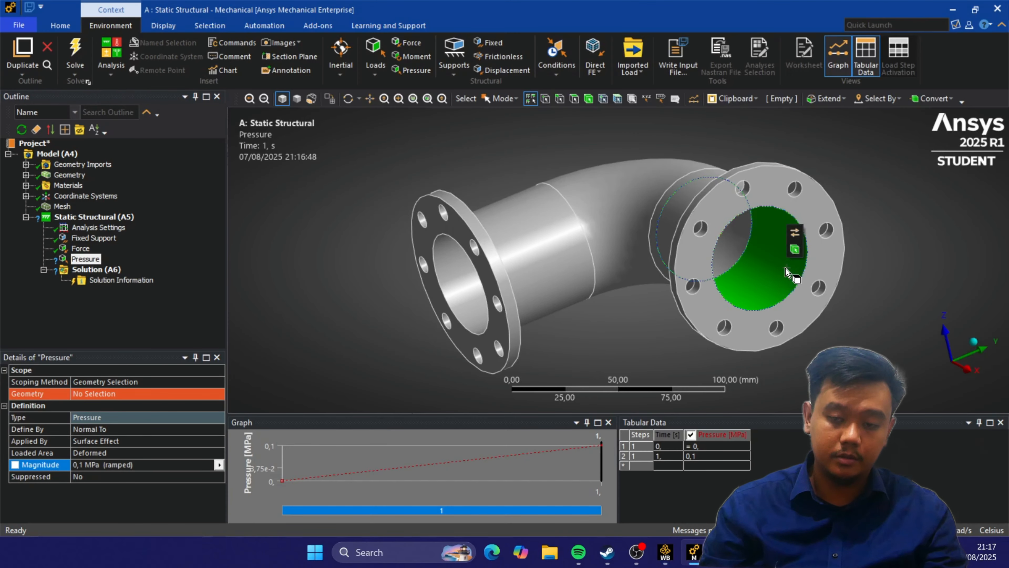
left_click(718, 246, "ctrl")
middle_click_drag(597, 334, 687, 314)
left_click(489, 287, "ctrl")
left_click(147, 394)
left_click(110, 393)
Display the Fixed Support, Force and Pressure together on the elbow to review the boundary conditions.
middle_click_drag(643, 314, 612, 322)
scroll(612, 322, "down", 3)
left_click(96, 238, "shift")
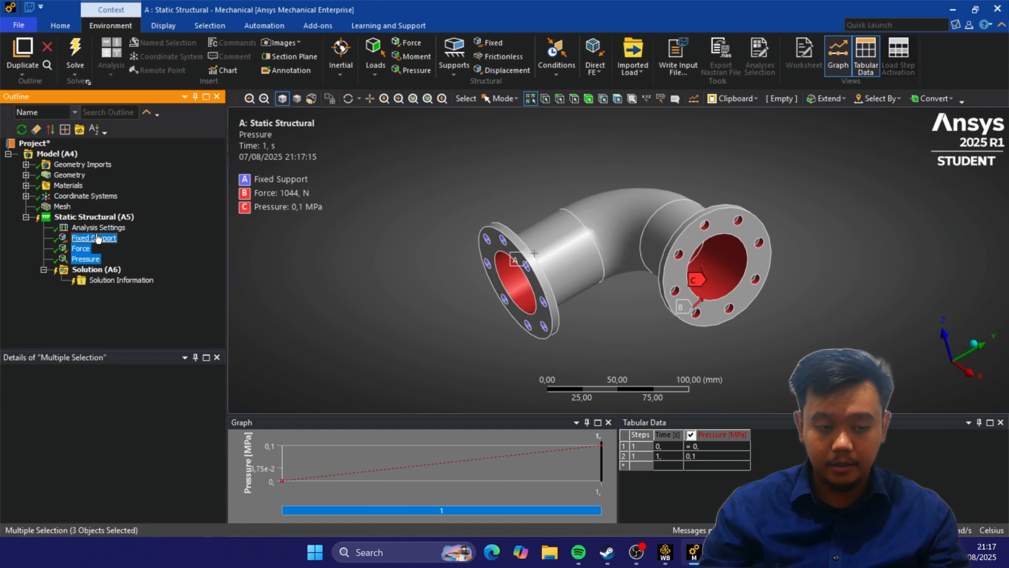
left_click(349, 241)
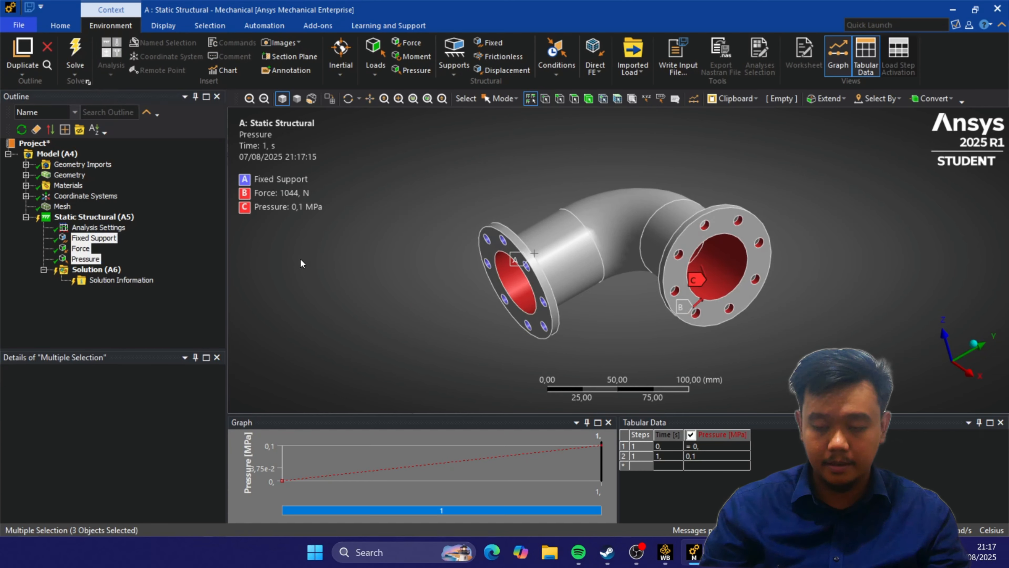
left_click(107, 271)
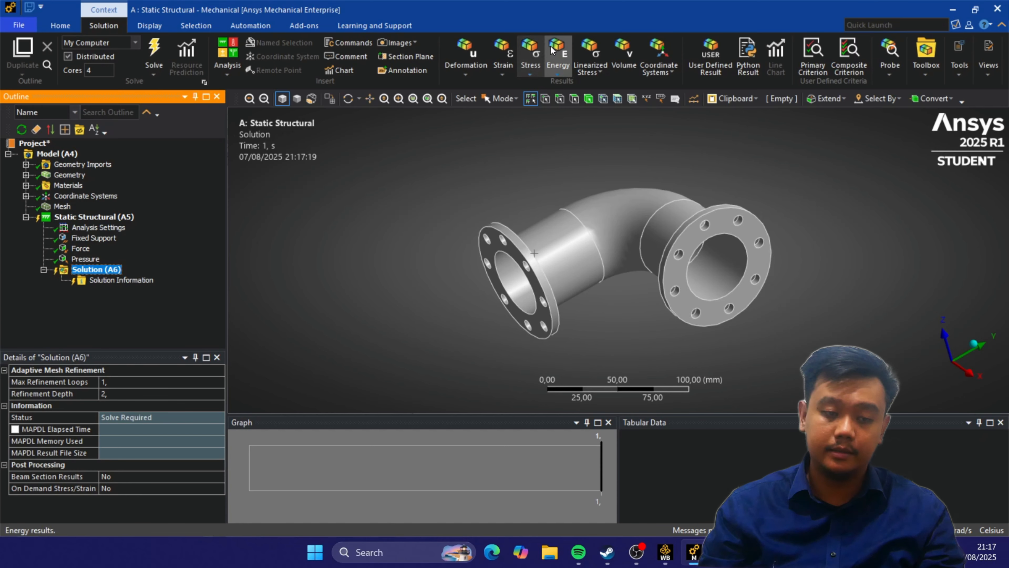
left_click(465, 73)
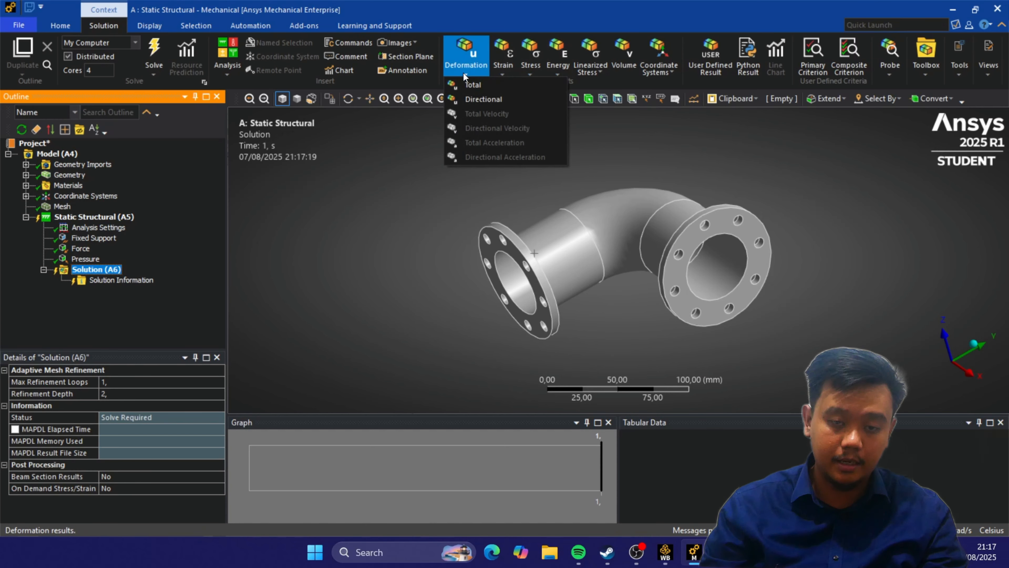
left_click(483, 99)
right_click(142, 290)
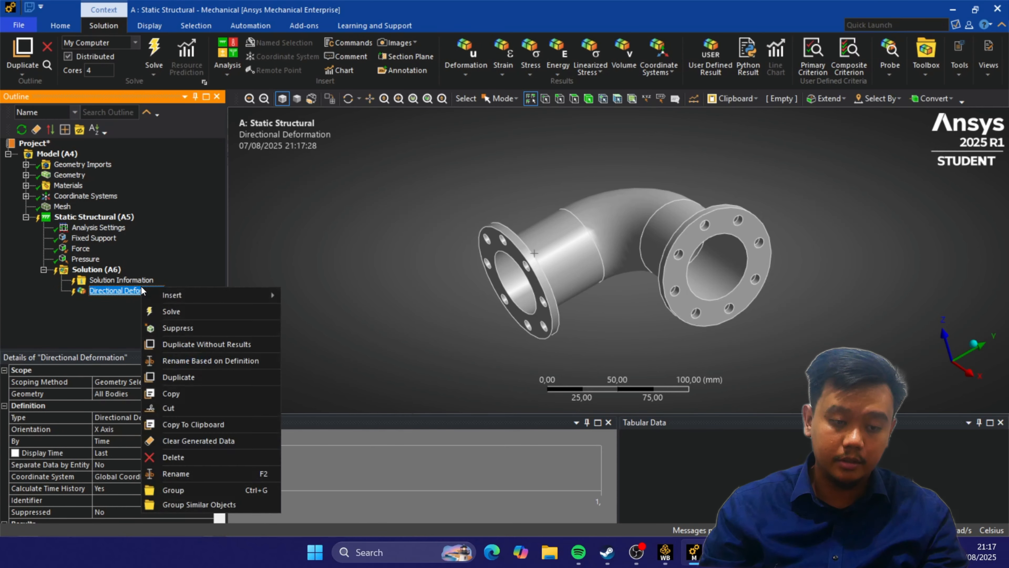
left_click(174, 457)
Add Total Deformation and Equivalent (von-Mises) Stress results to the solution.
left_click(465, 74)
left_click(476, 86)
left_click(530, 73)
left_click(556, 85)
Solve the static structural analysis and examine the Equivalent Stress distribution on the elbow.
middle_click_drag(517, 270, 531, 264)
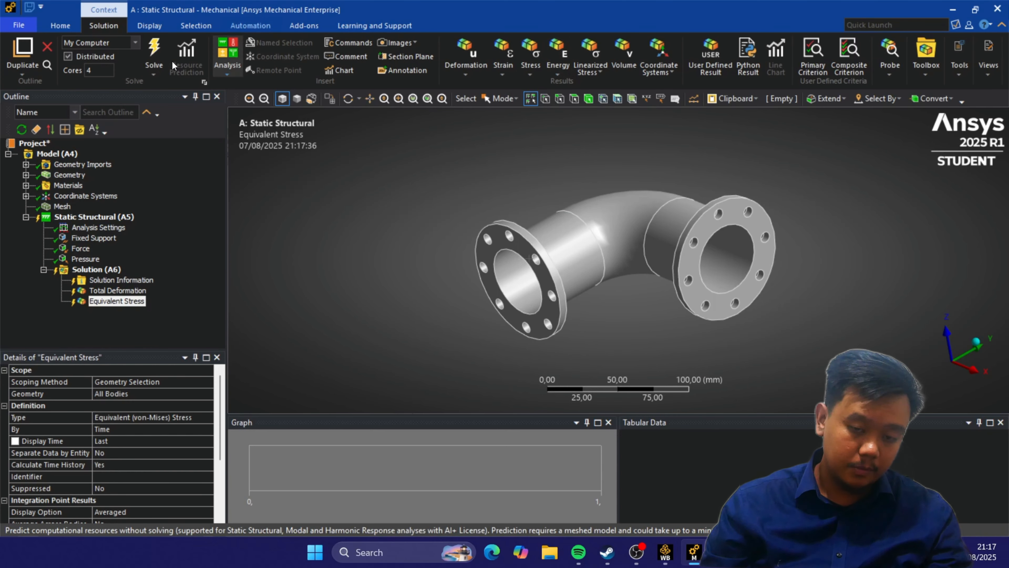
left_click(154, 52)
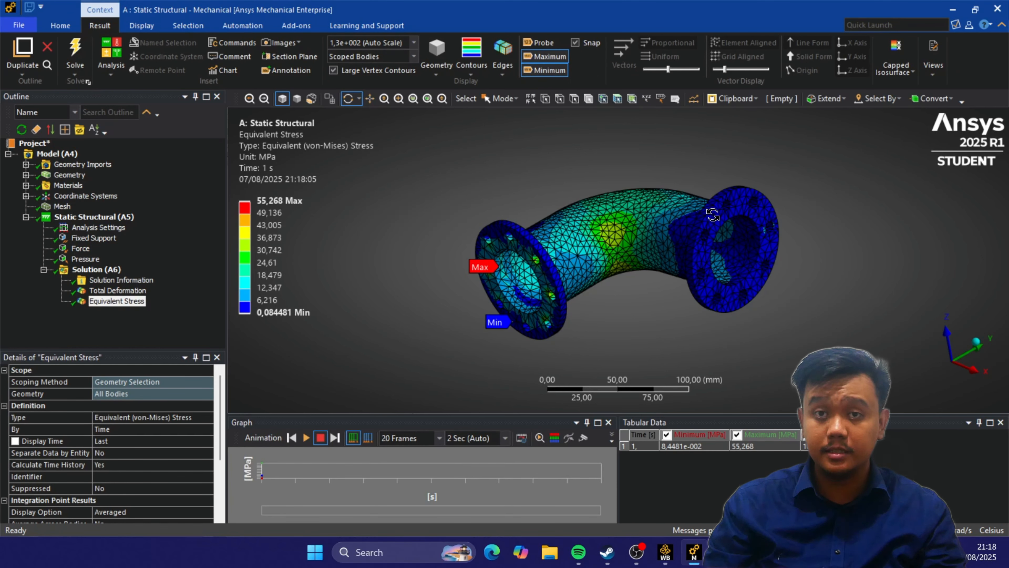
left_click_drag(695, 259, 680, 289)
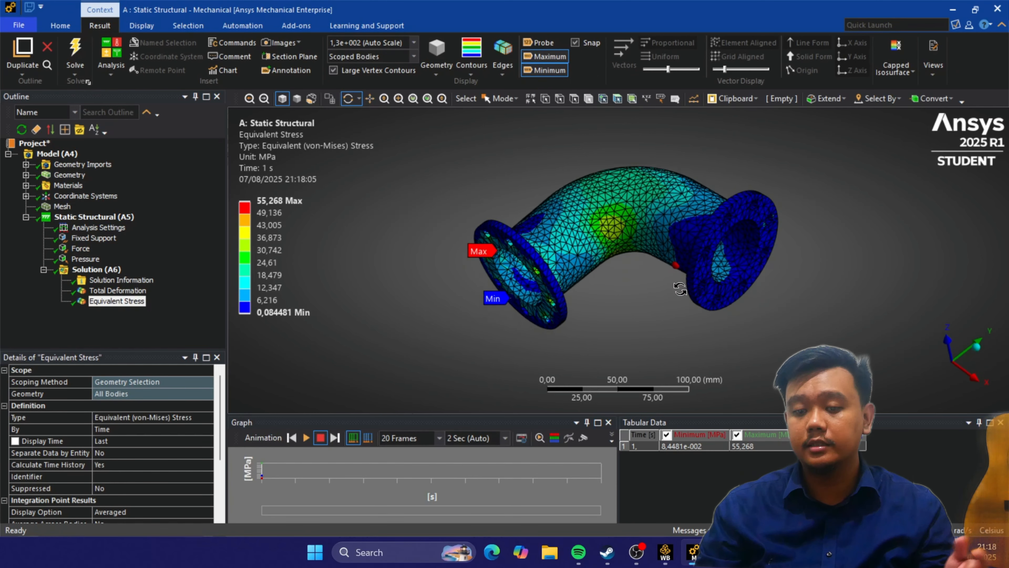